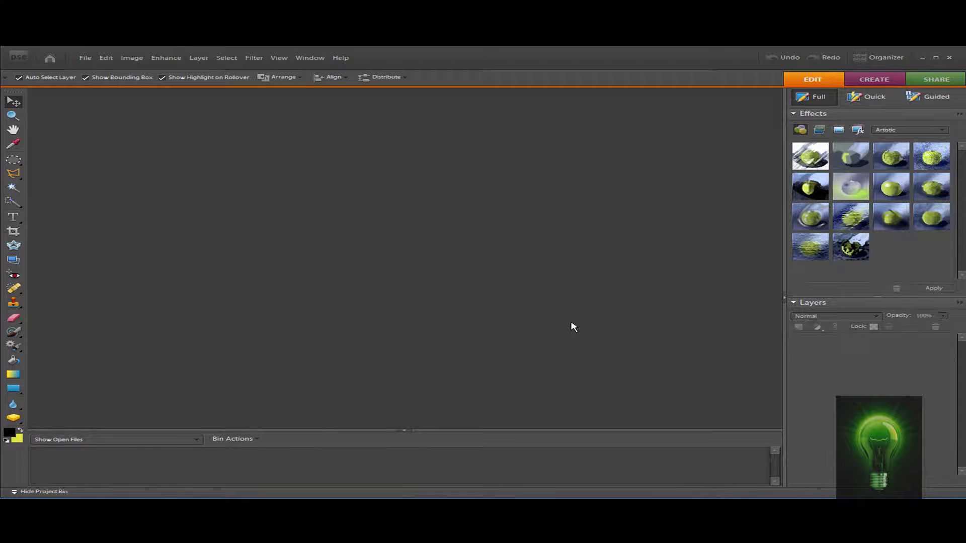
# Open the megan-fox-makeup portrait photo from the Pictures folder via File > Open.
pyautogui.click(85, 58)
pyautogui.click(96, 80)
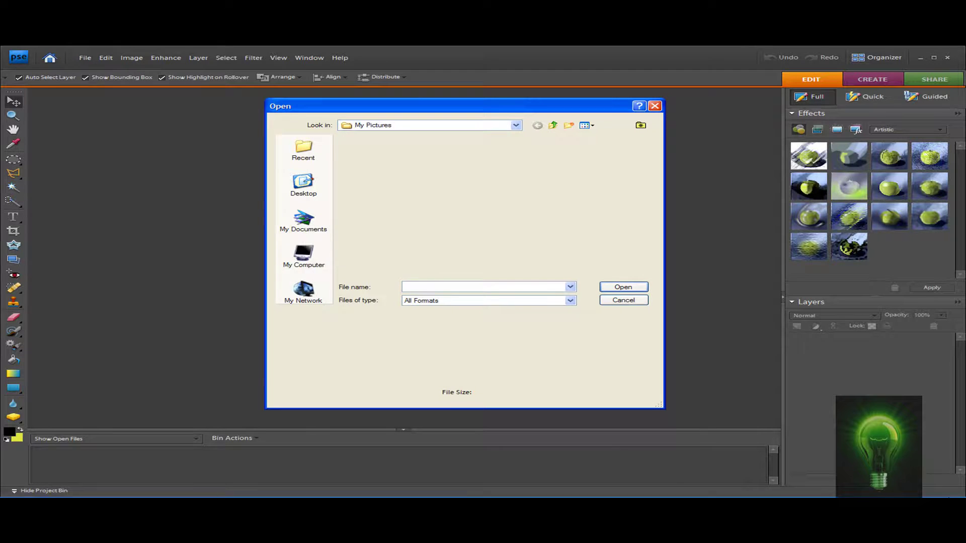
pyautogui.click(484, 206)
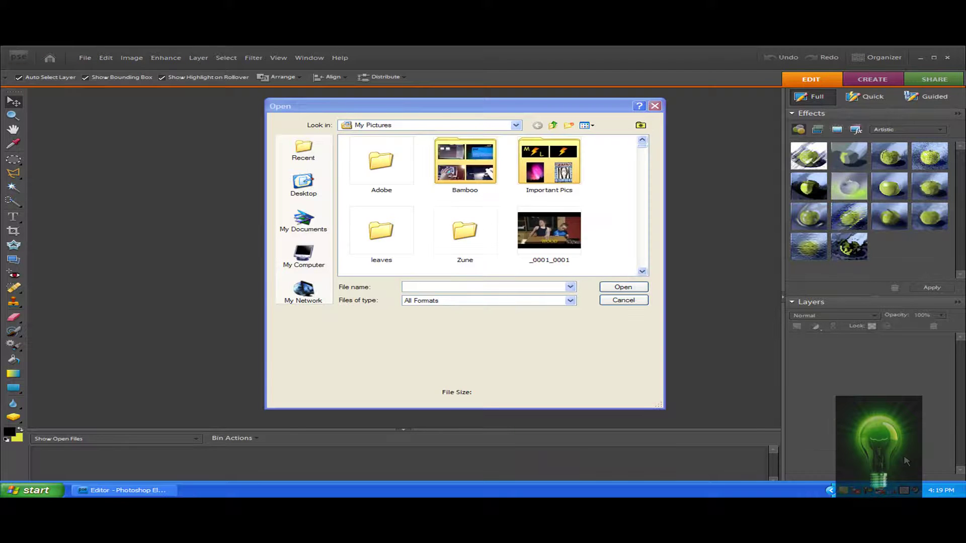
pyautogui.click(444, 286)
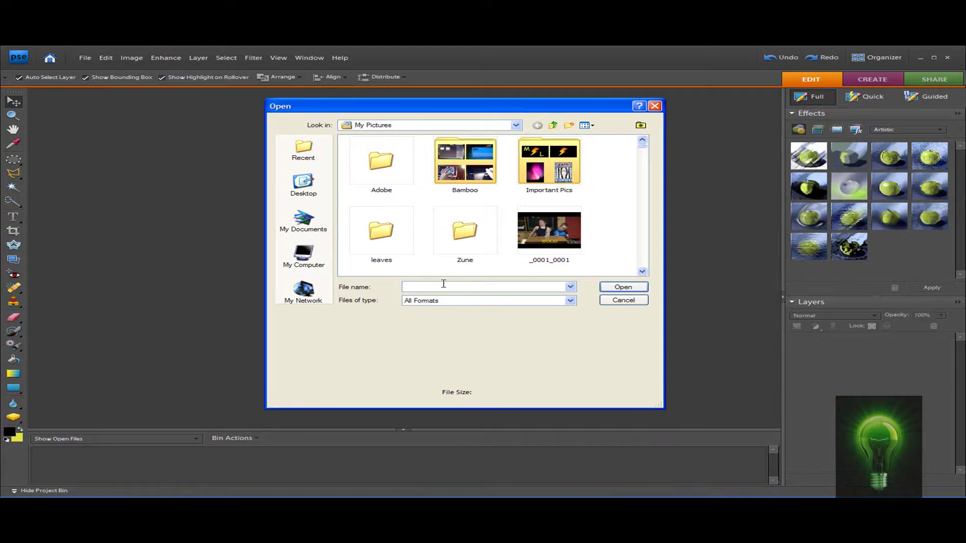
pyautogui.write('mea')
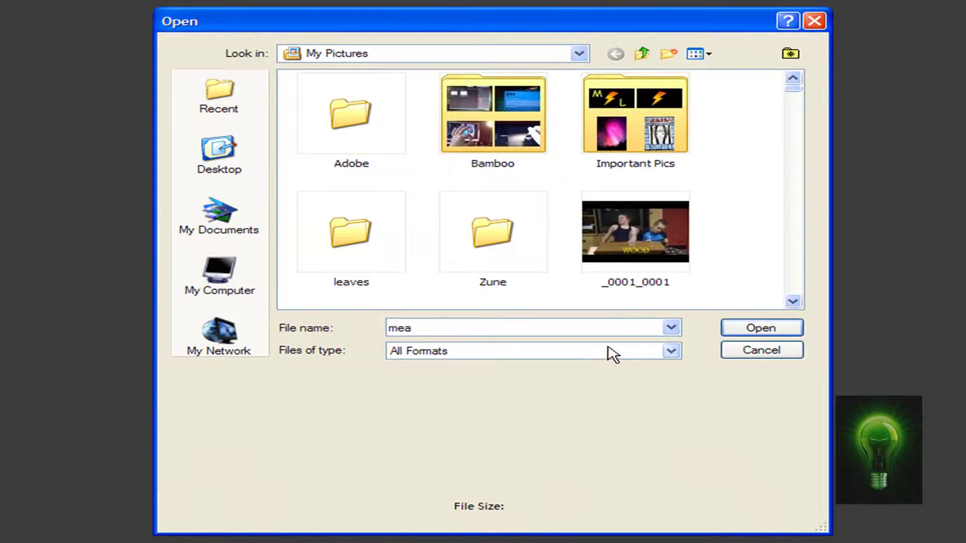
pyautogui.moveTo(795, 85); pyautogui.dragTo(786, 206)
pyautogui.click(374, 225)
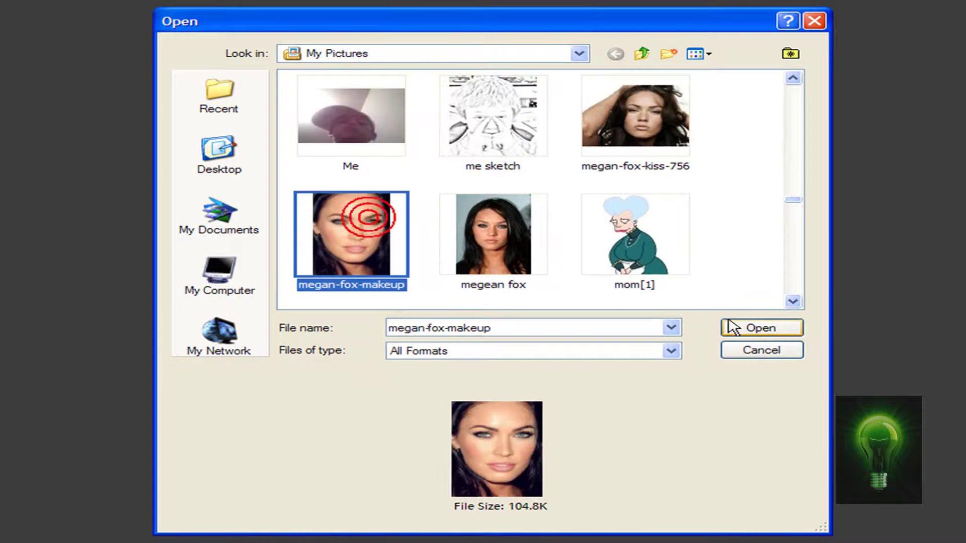
pyautogui.click(749, 326)
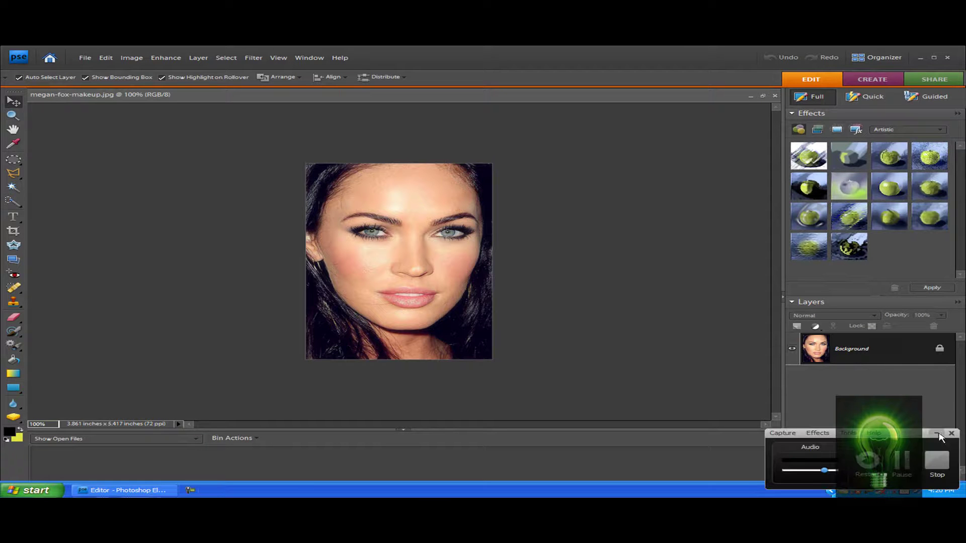
# Magnify the portrait to 291% with the Zoom tool's magnification slider.
pyautogui.click(935, 458)
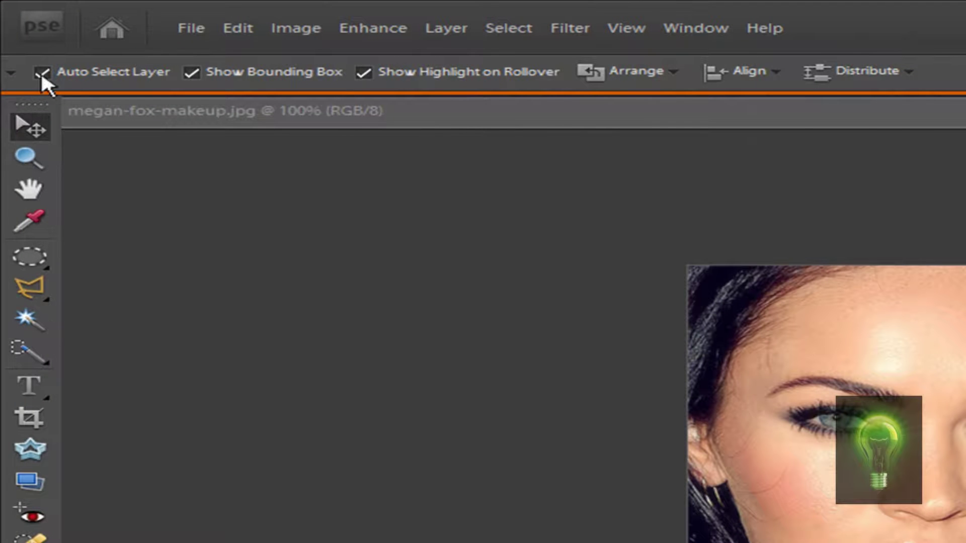
pyautogui.click(28, 159)
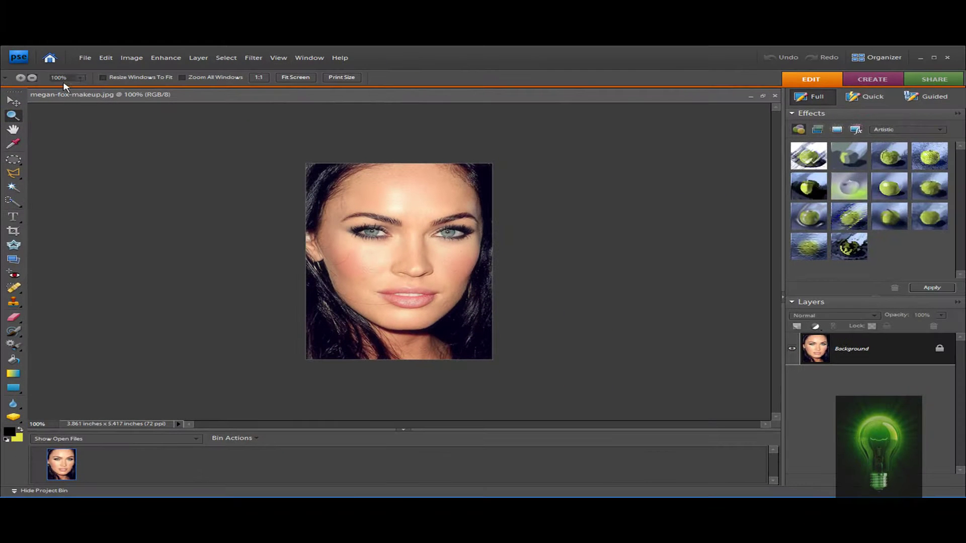
pyautogui.click(81, 78)
pyautogui.moveTo(83, 88); pyautogui.dragTo(98, 91)
pyautogui.moveTo(215, 103); pyautogui.dragTo(224, 102)
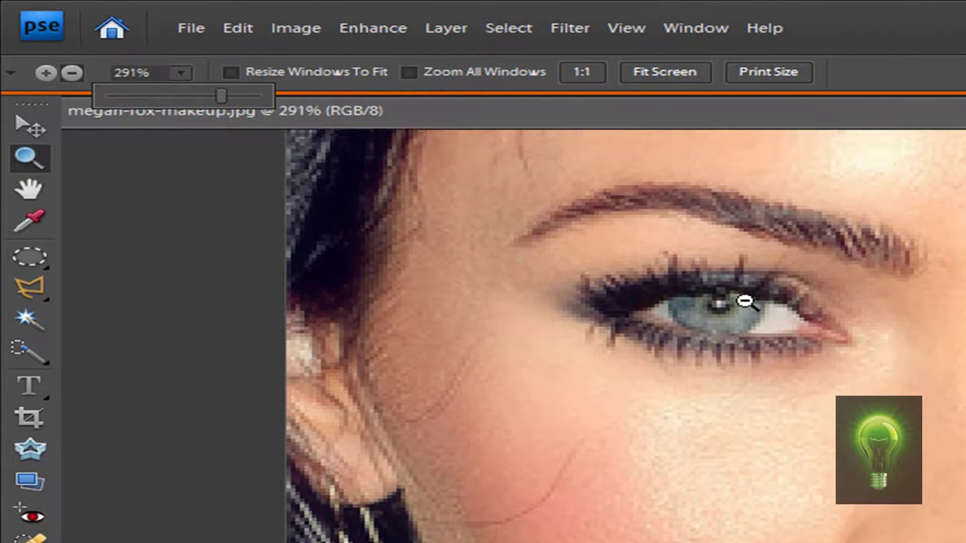
pyautogui.scroll(3, 744, 302)
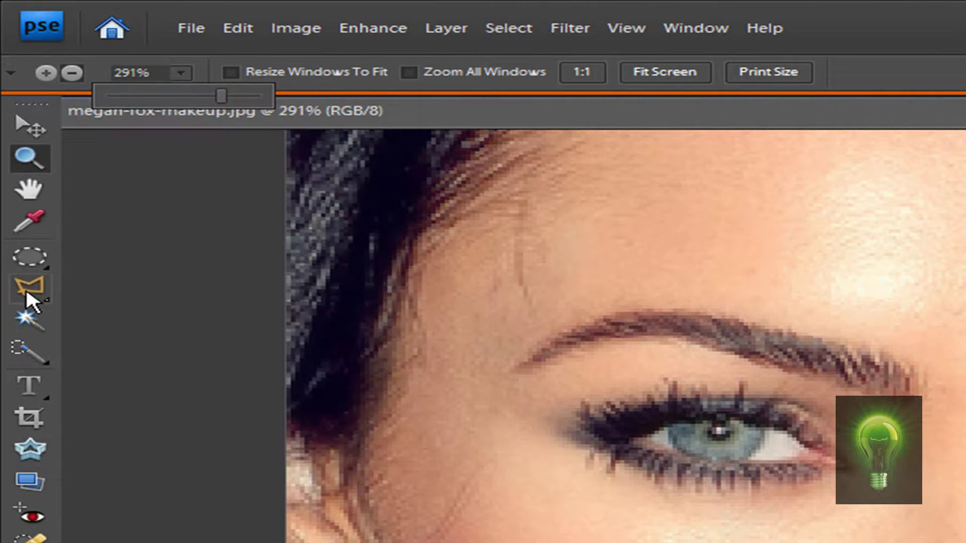
# Trace a rough Polygonal Lasso outline around the left eye, then deselect it with Ctrl+D.
pyautogui.click(38, 301)
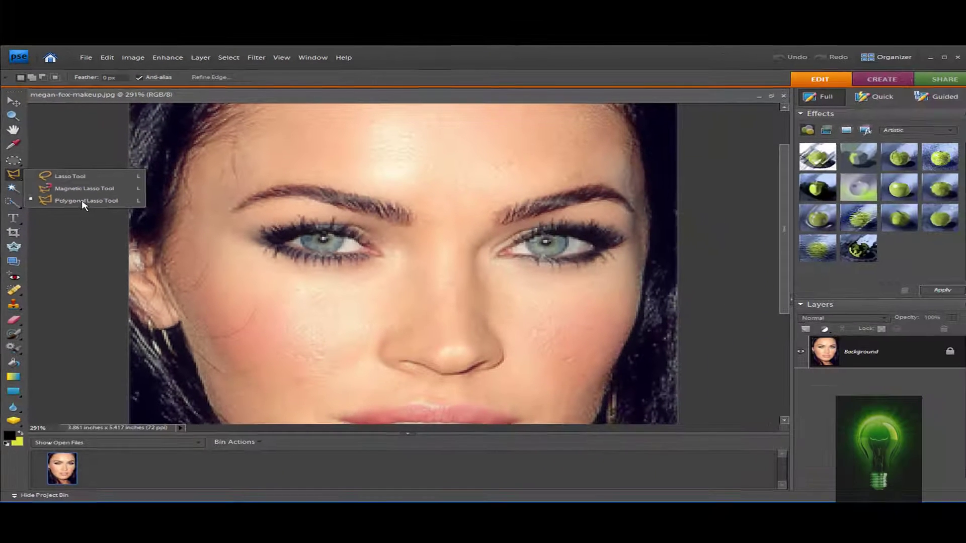
pyautogui.click(182, 345)
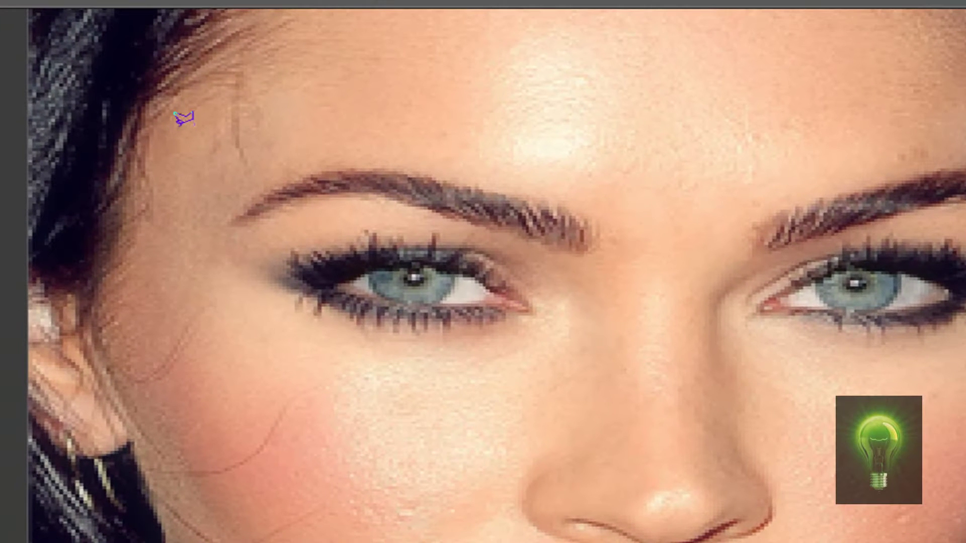
pyautogui.click(204, 162)
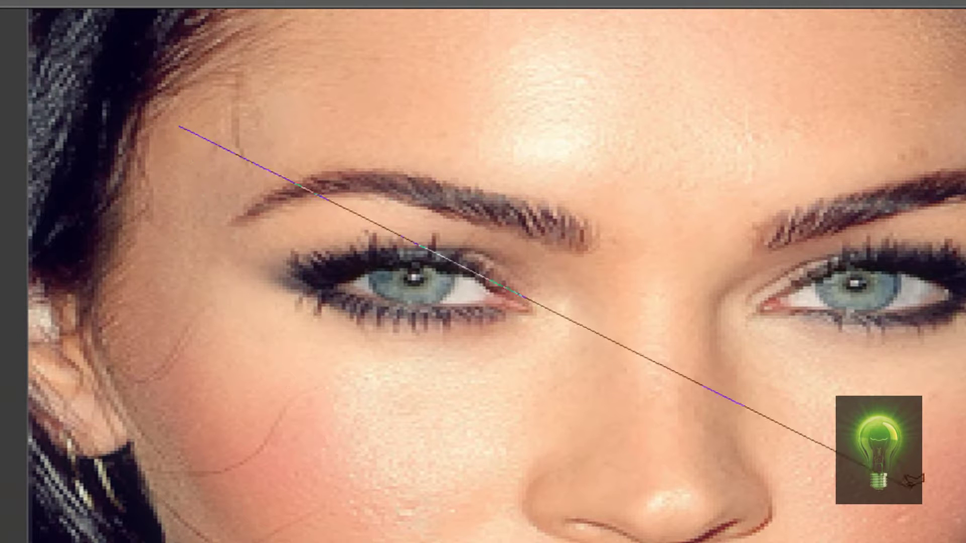
pyautogui.click(161, 311)
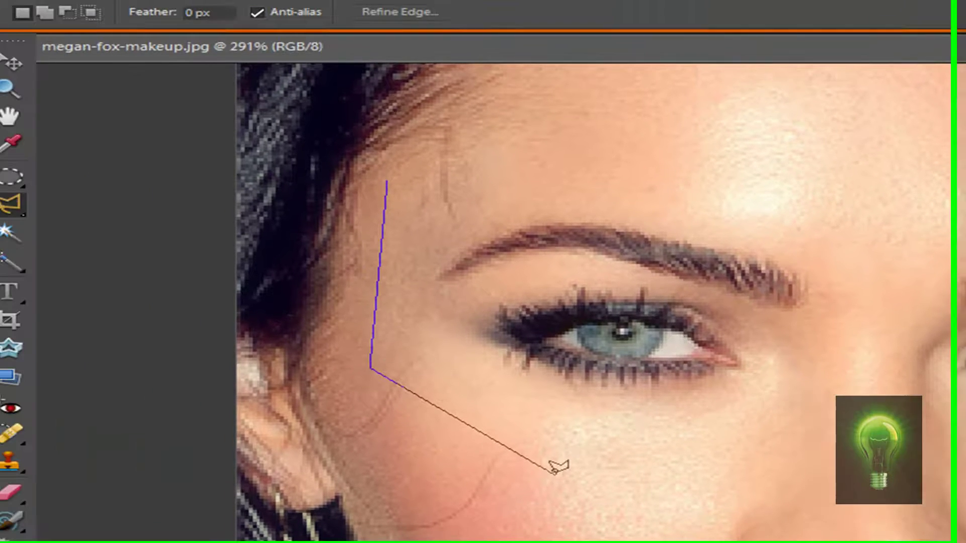
pyautogui.click(353, 416)
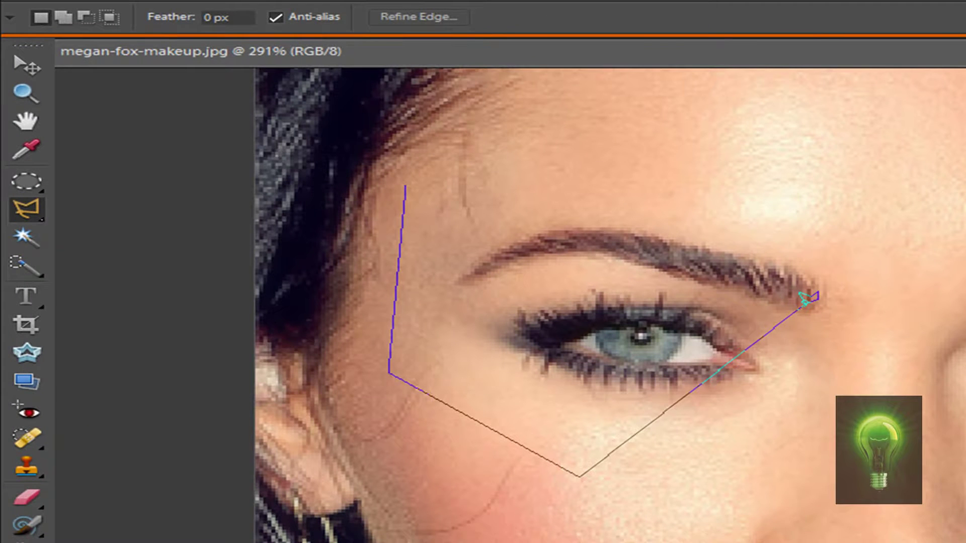
pyautogui.click(804, 300)
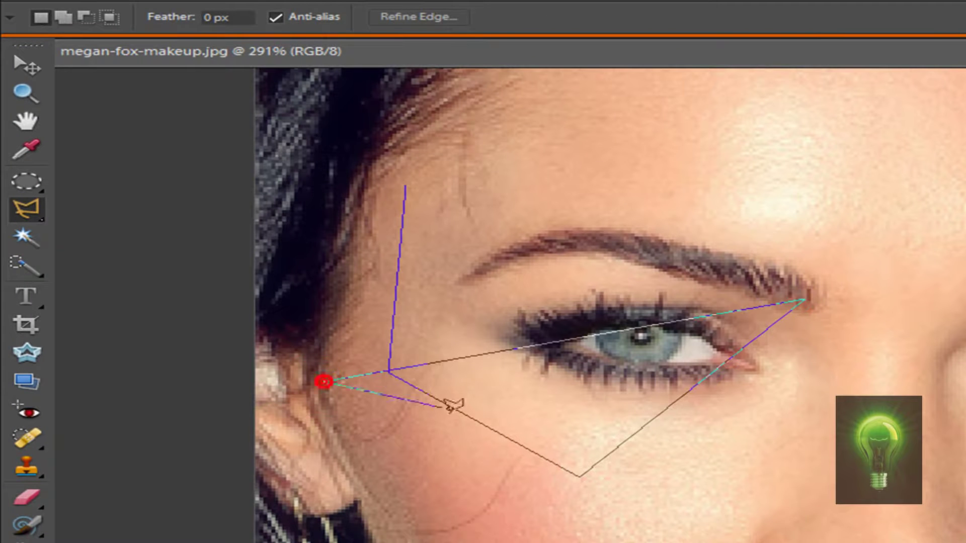
pyautogui.click(404, 393)
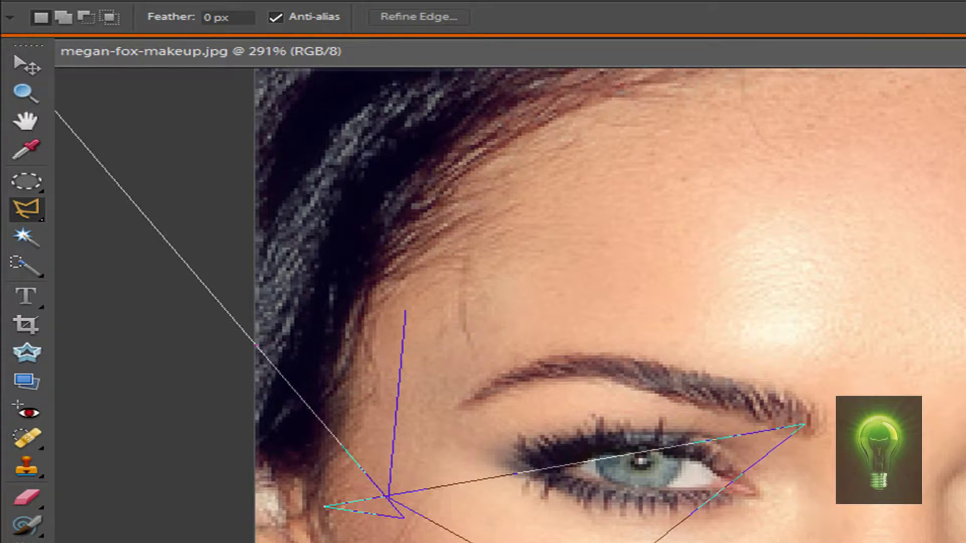
pyautogui.doubleClick(22, 74)
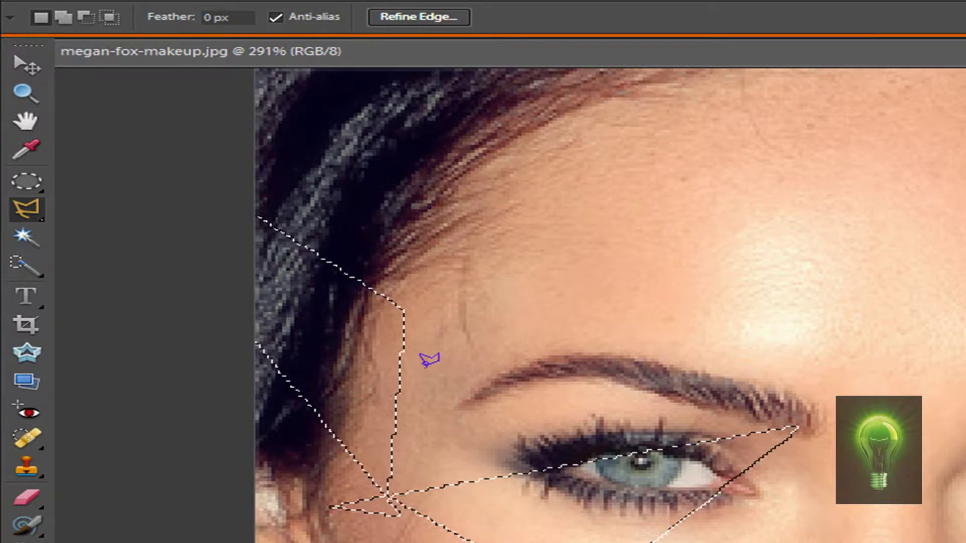
pyautogui.hotkey('ctrl', 'd')
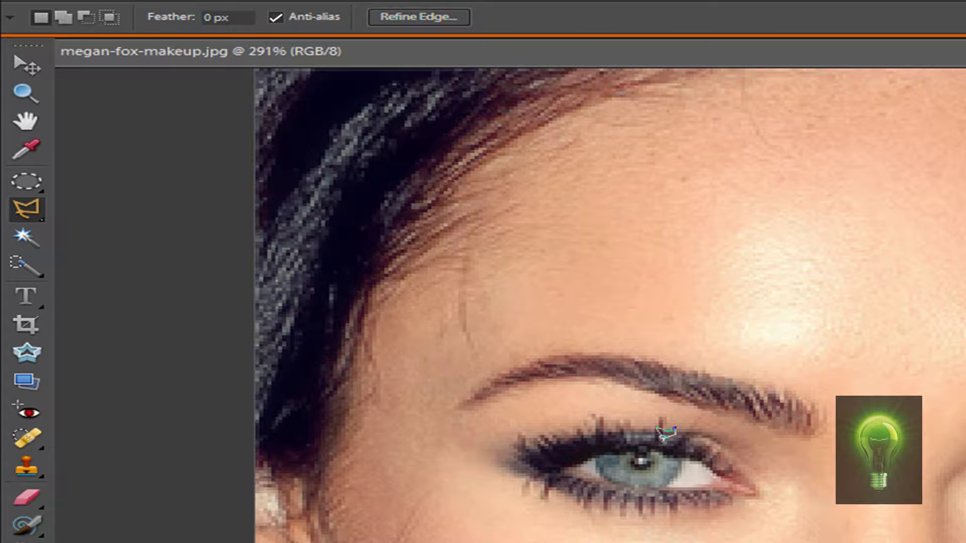
# Outline the first iris with closely placed Polygonal Lasso points and close the selection.
pyautogui.scroll(-2, 673, 443)
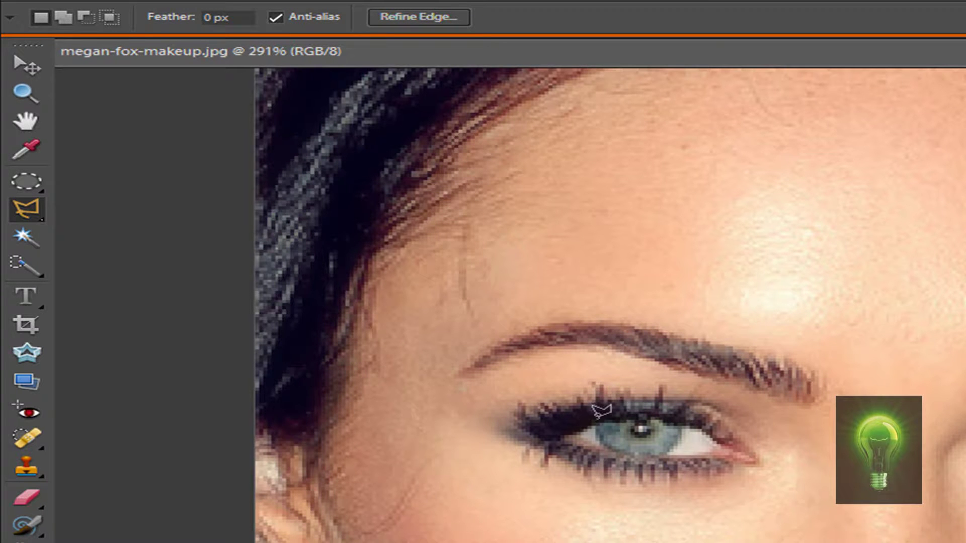
pyautogui.click(597, 421)
pyautogui.click(595, 437)
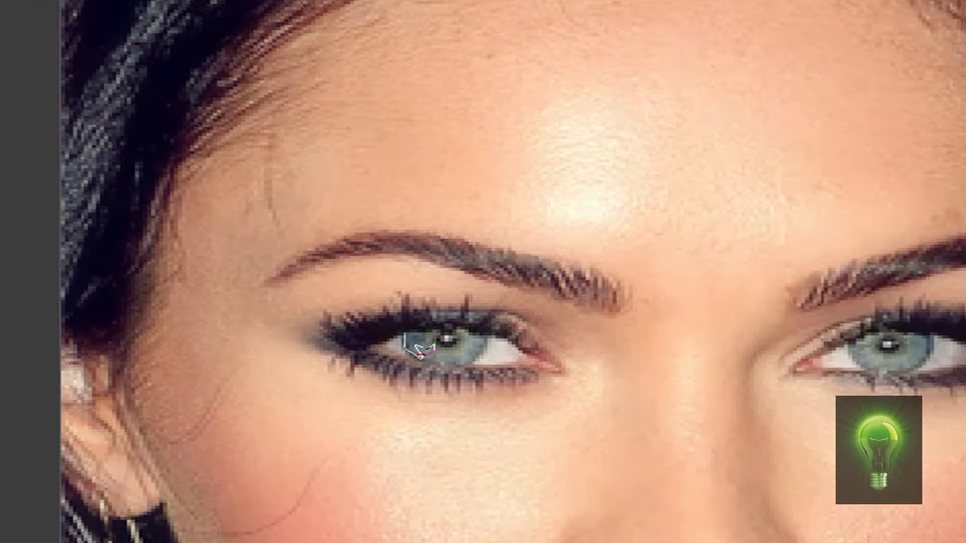
pyautogui.click(619, 449)
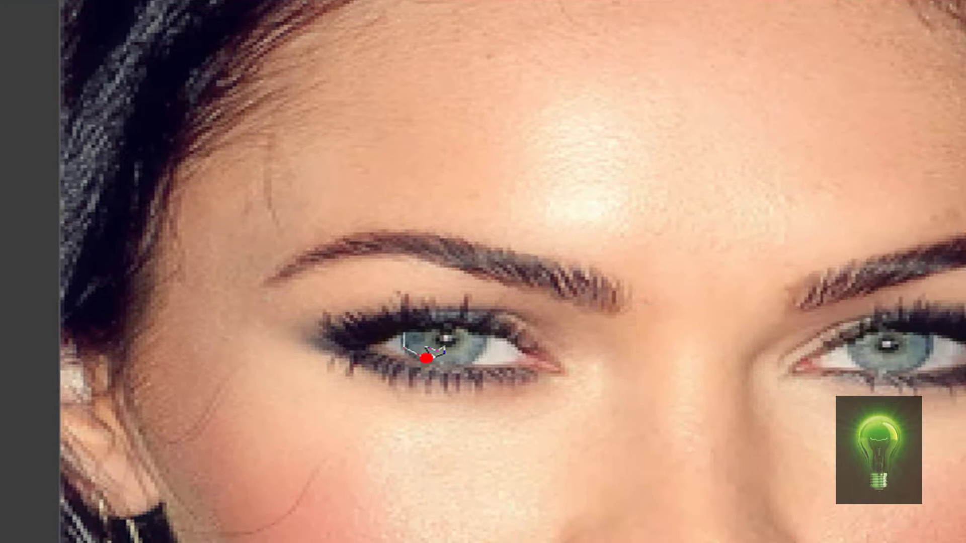
pyautogui.click(472, 347)
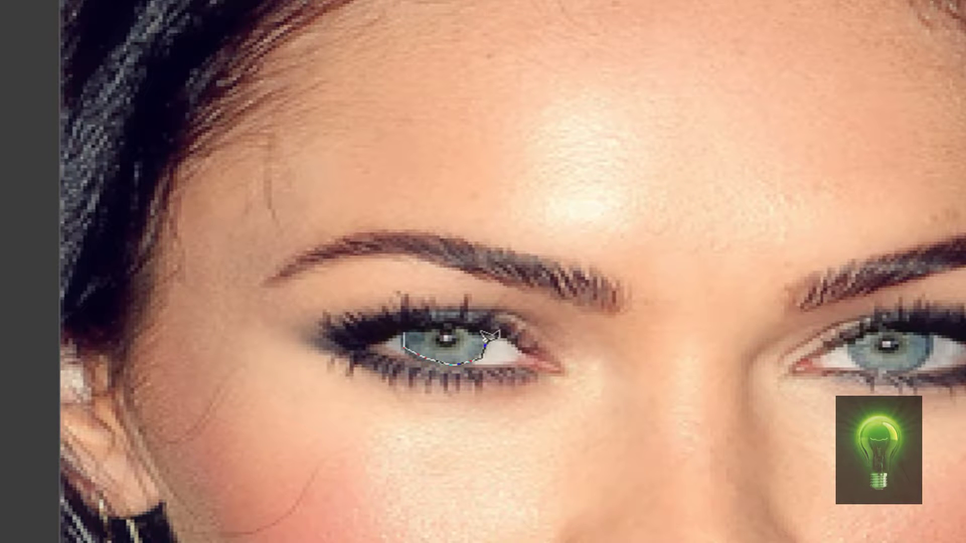
pyautogui.click(487, 336)
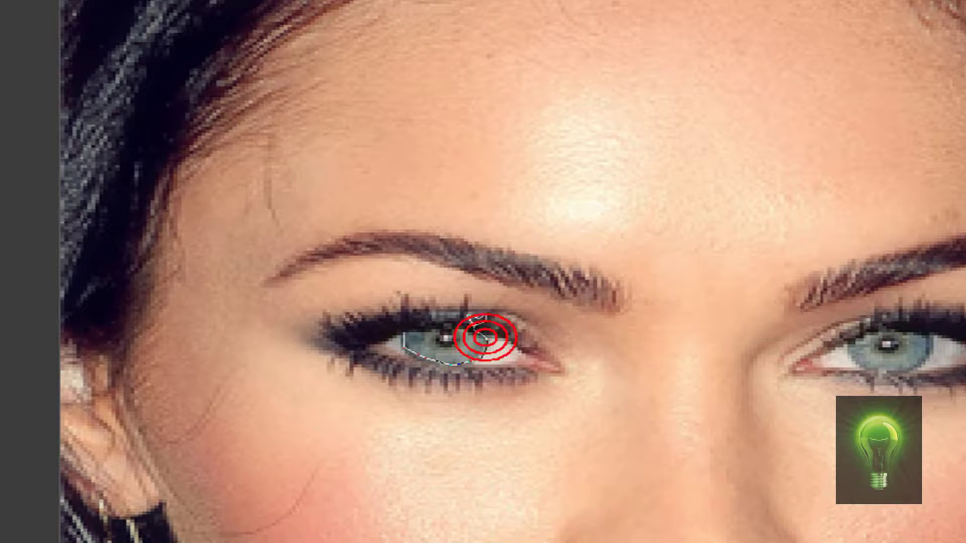
pyautogui.click(449, 329)
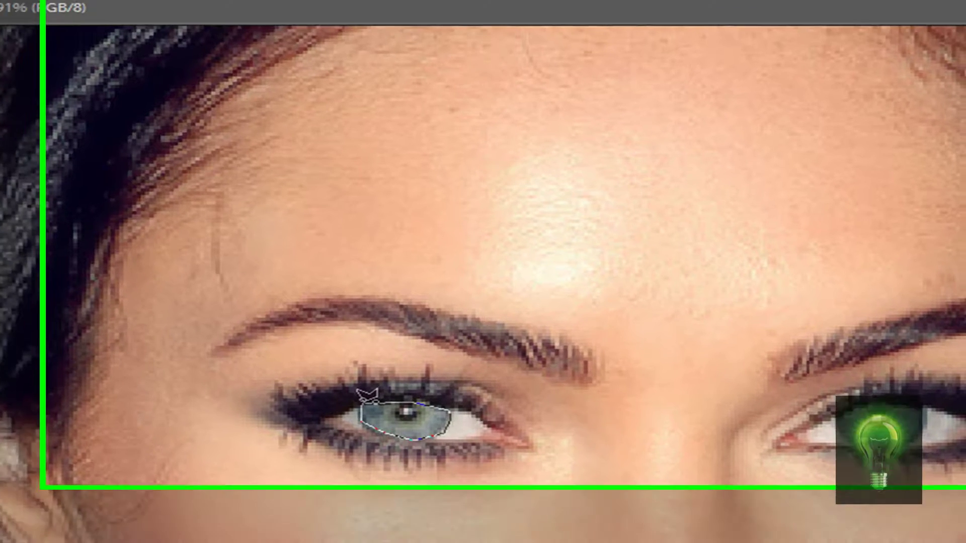
pyautogui.click(403, 331)
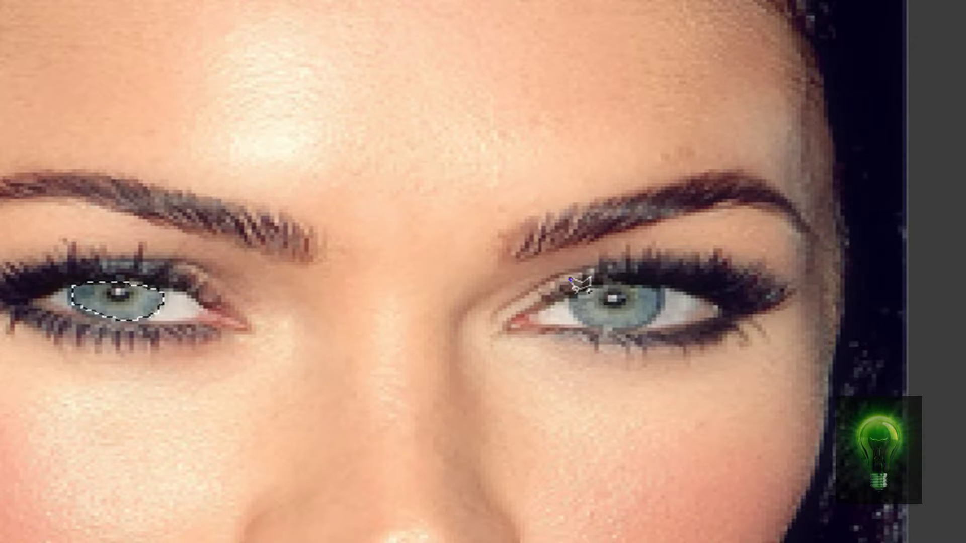
# Add the second iris to the selection with another tight polygonal outline.
pyautogui.moveTo(572, 314); pyautogui.dragTo(585, 322)
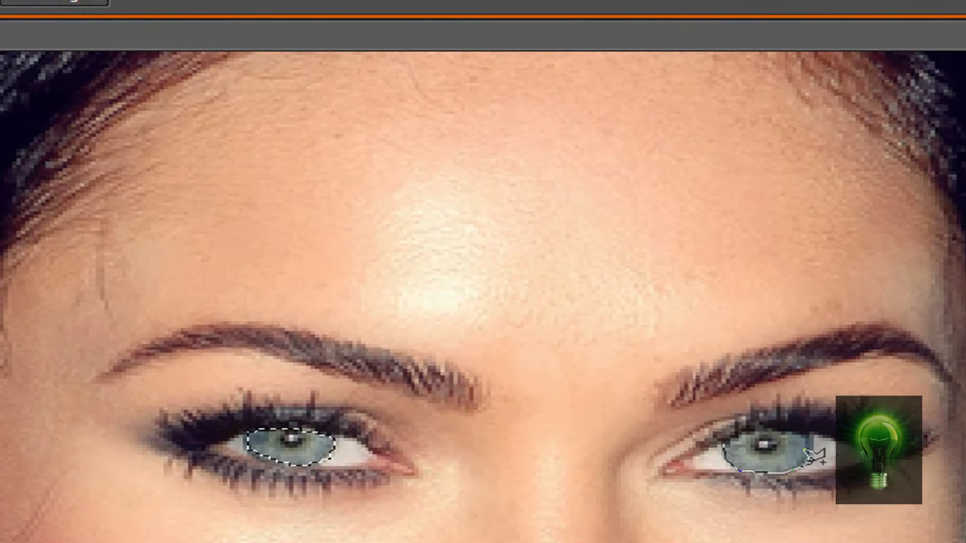
pyautogui.click(559, 295)
pyautogui.click(811, 436)
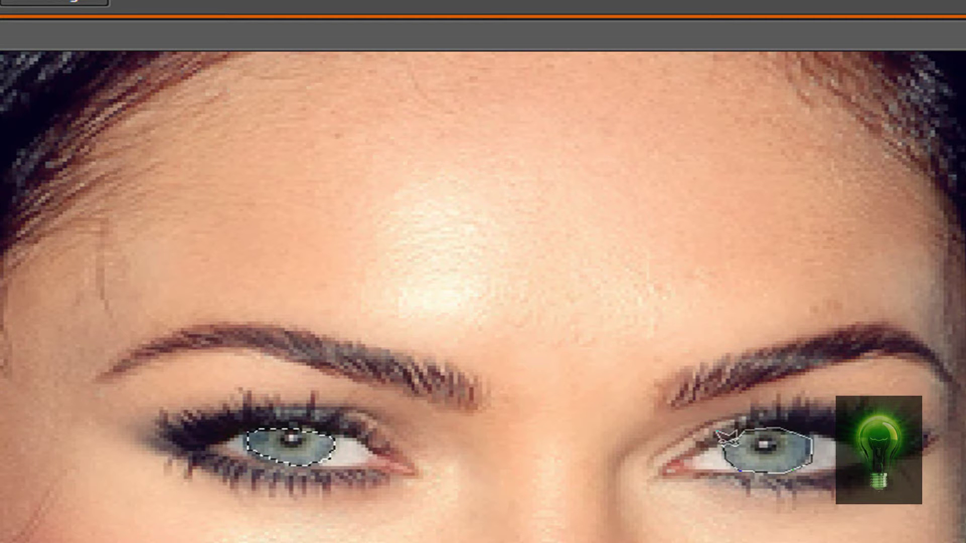
pyautogui.click(723, 444)
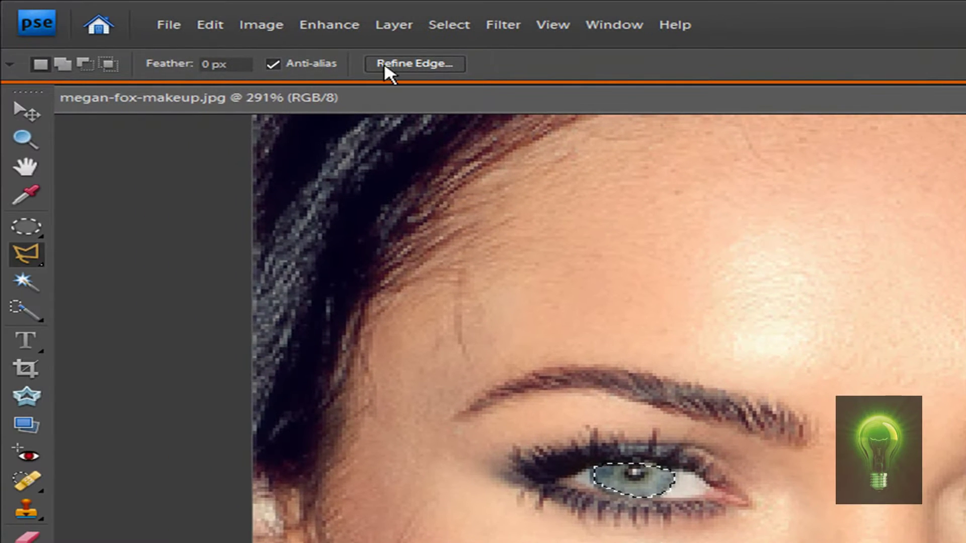
# Open Enhance > Adjust Color > Adjust Hue/Saturation and move the dialog away from the eyes.
pyautogui.click(324, 27)
pyautogui.moveTo(442, 201)
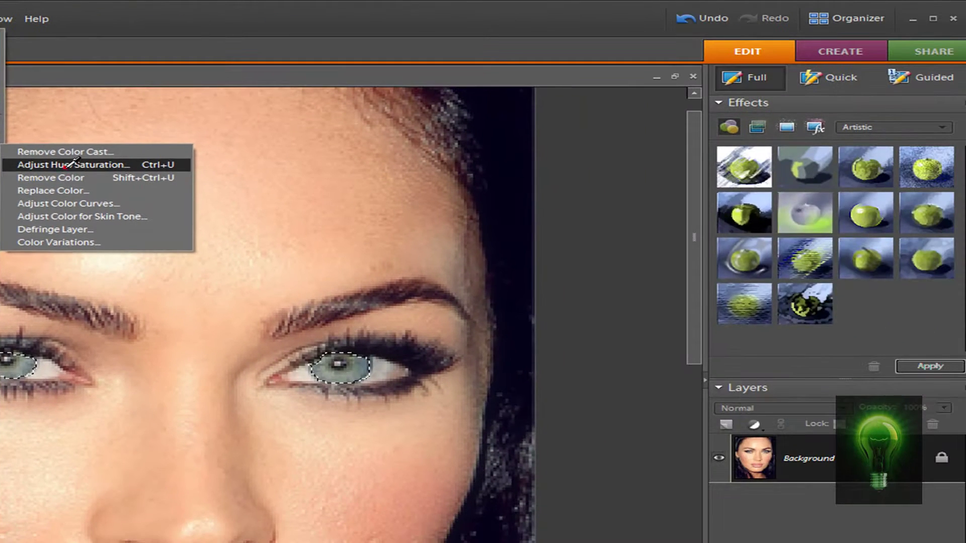
pyautogui.click(714, 220)
pyautogui.moveTo(533, 179); pyautogui.dragTo(558, 157)
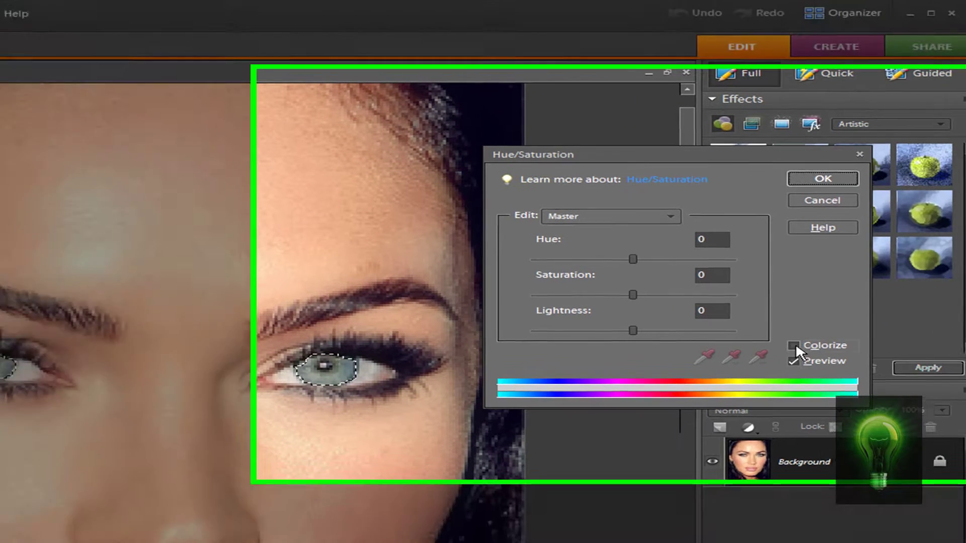
# Colorize the irises at Hue 279, Saturation 65, Lightness +4 and apply with OK.
pyautogui.click(798, 344)
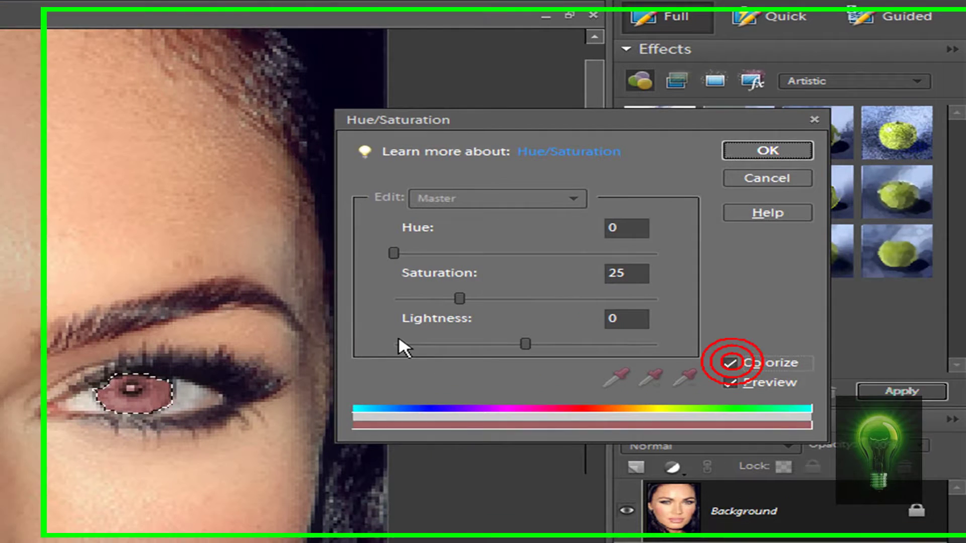
pyautogui.moveTo(542, 260); pyautogui.dragTo(544, 255)
pyautogui.moveTo(367, 250); pyautogui.dragTo(578, 254)
pyautogui.moveTo(428, 303); pyautogui.dragTo(532, 302)
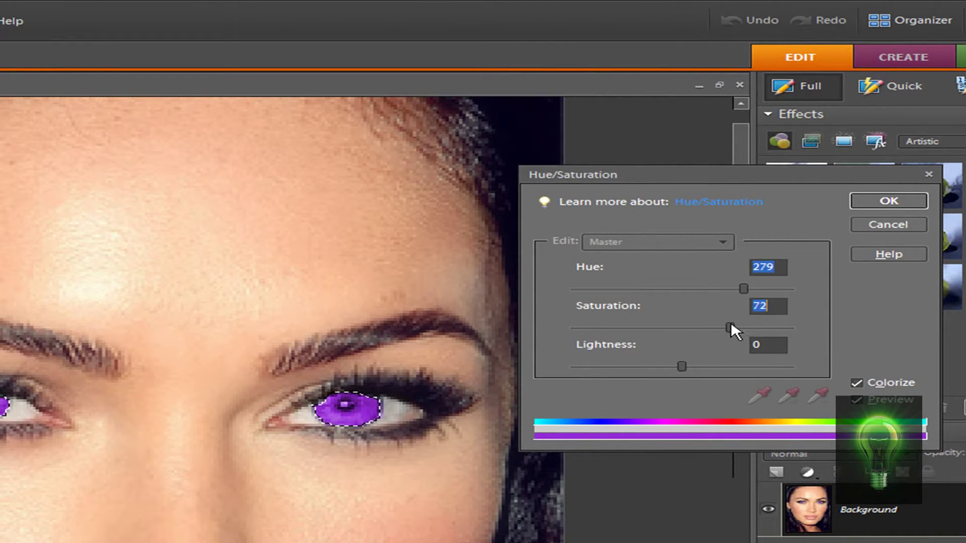
pyautogui.moveTo(732, 330); pyautogui.dragTo(717, 327)
pyautogui.moveTo(682, 367)
pyautogui.mouseDown()
pyautogui.moveTo(663, 366)
pyautogui.moveTo(699, 364)
pyautogui.moveTo(680, 363)
pyautogui.moveTo(687, 352)
pyautogui.mouseUp()
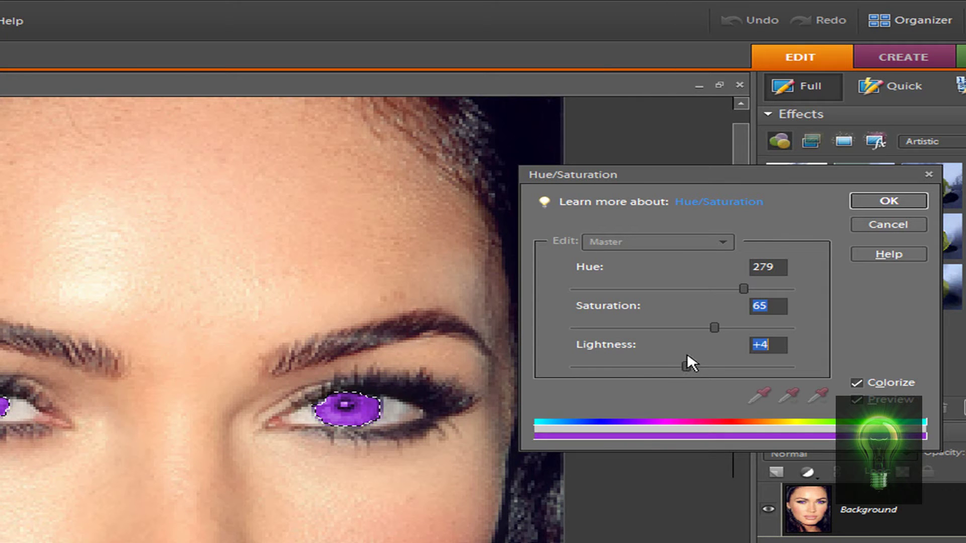
pyautogui.click(894, 200)
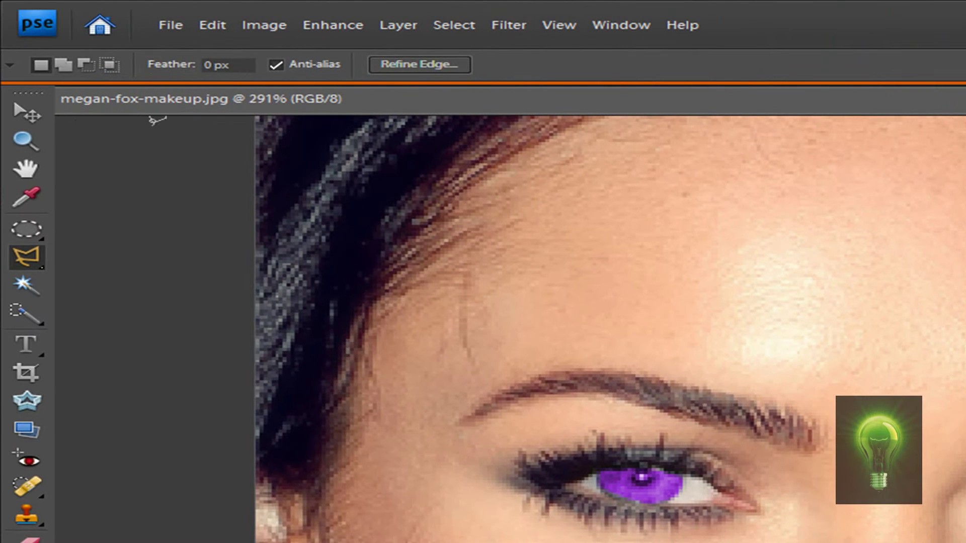
# Zoom out to about 146% so the whole purple-eyed portrait is visible.
pyautogui.click(25, 141)
pyautogui.click(162, 65)
pyautogui.moveTo(168, 83); pyautogui.dragTo(111, 84)
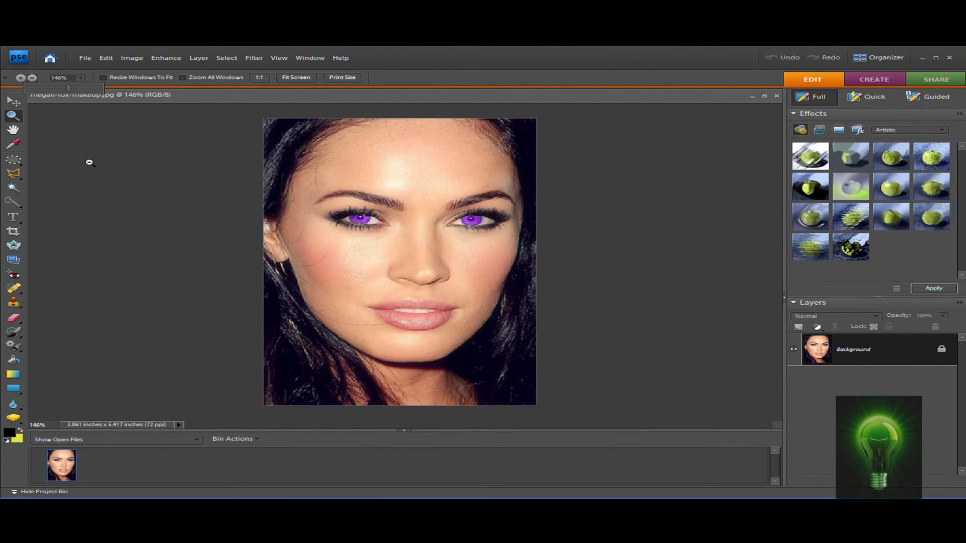